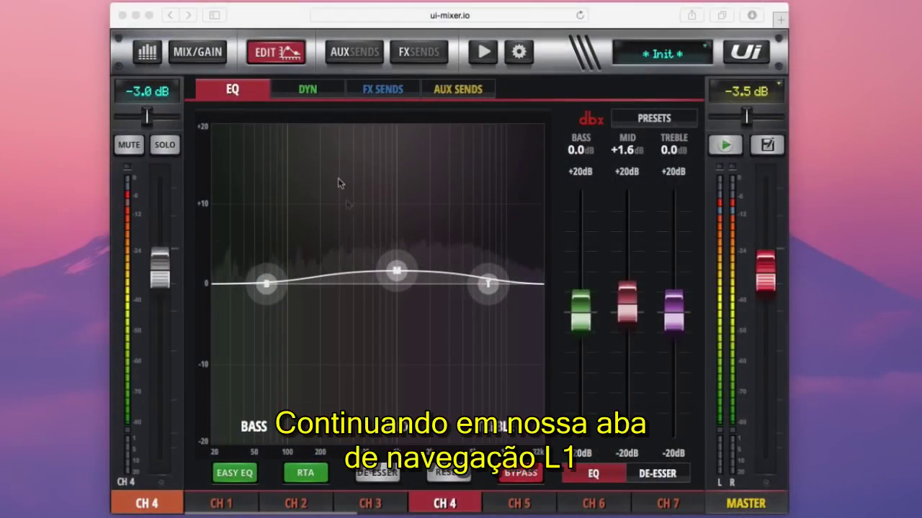
Open channel 4's dynamics settings and set the compressor threshold to -19.5 dB and the ratio to 3.3 on the graph.
click(323, 94)
click(326, 95)
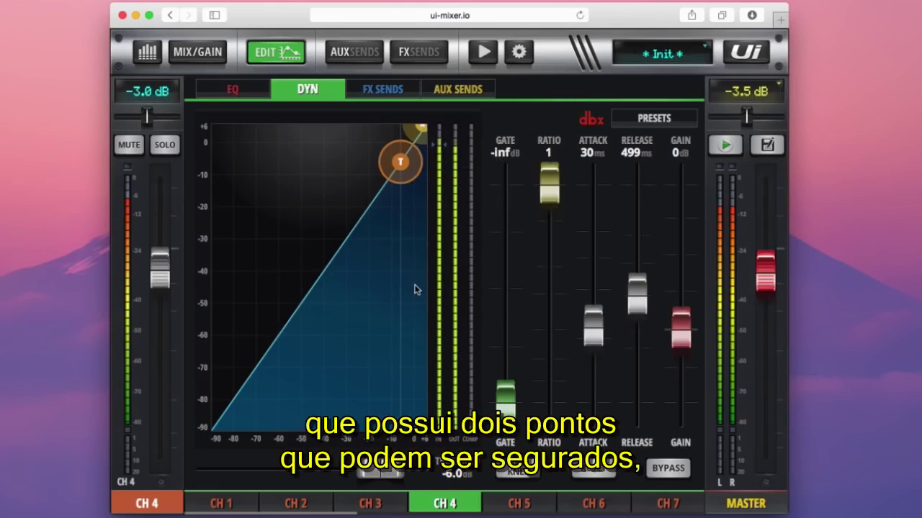
drag(402, 167, 336, 254)
drag(422, 134, 424, 204)
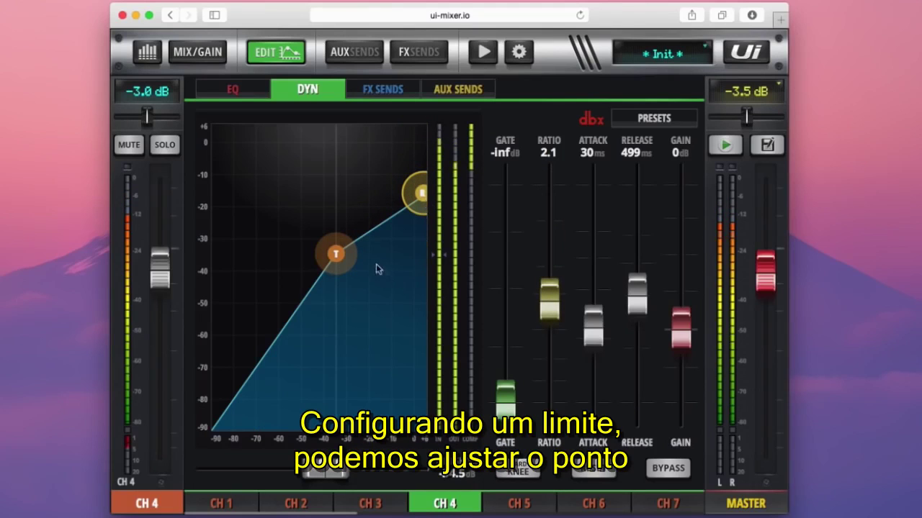
drag(339, 258, 373, 218)
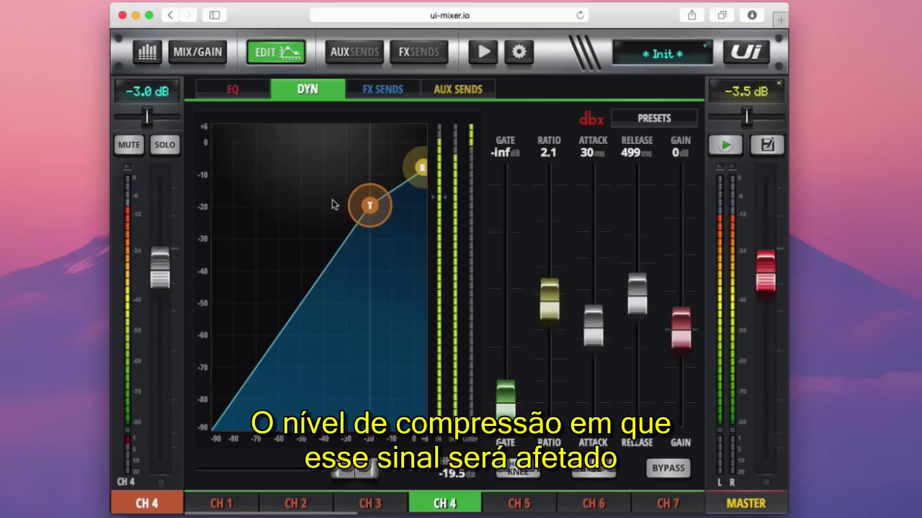
drag(421, 170, 422, 180)
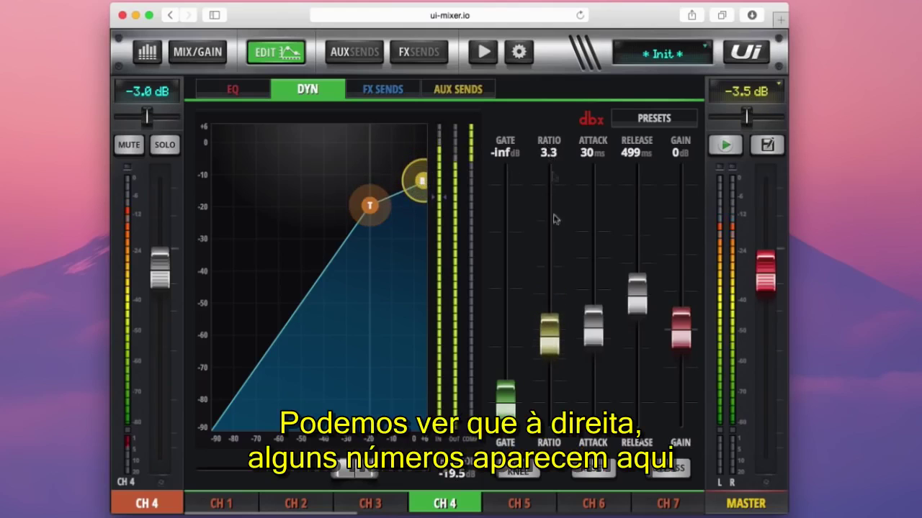
Sweep the compressor ratio up and down between 1 and infinity, finishing at infinity.
drag(552, 328, 543, 148)
drag(553, 179, 558, 461)
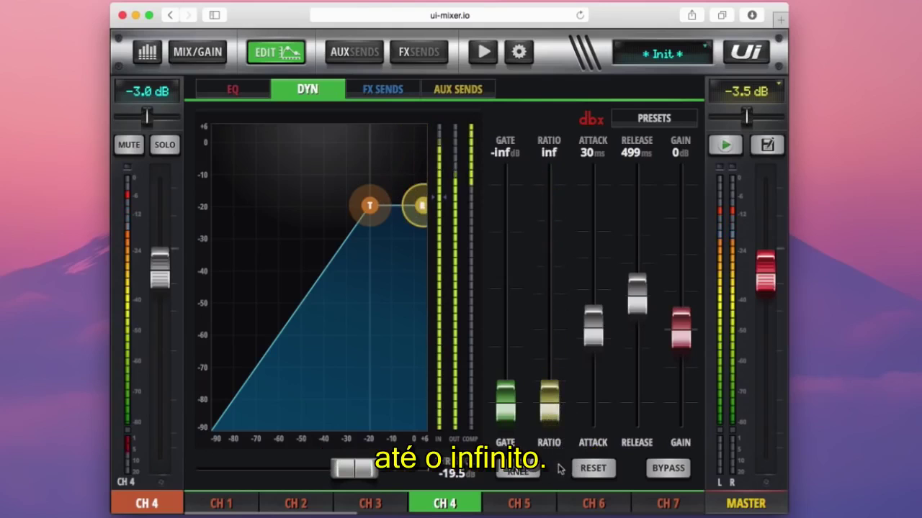
drag(546, 412, 548, 300)
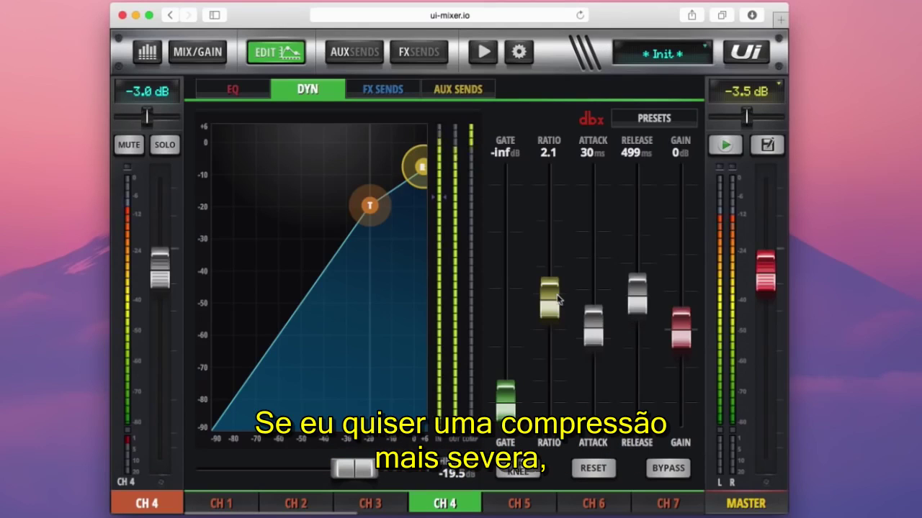
drag(554, 300, 553, 394)
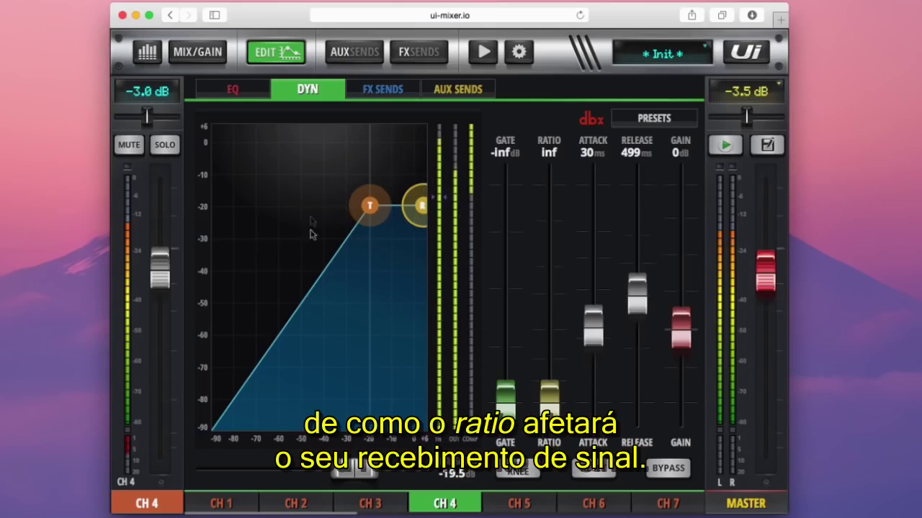
drag(424, 205, 417, 128)
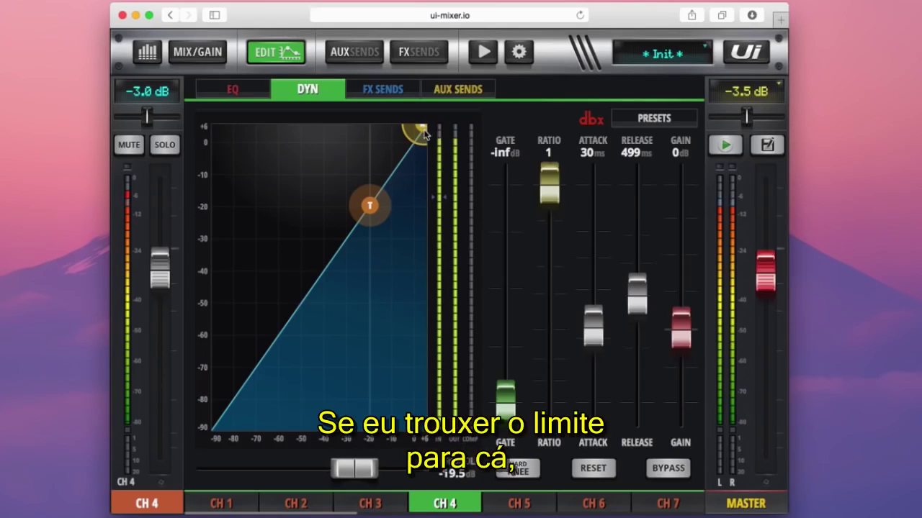
drag(420, 134, 419, 208)
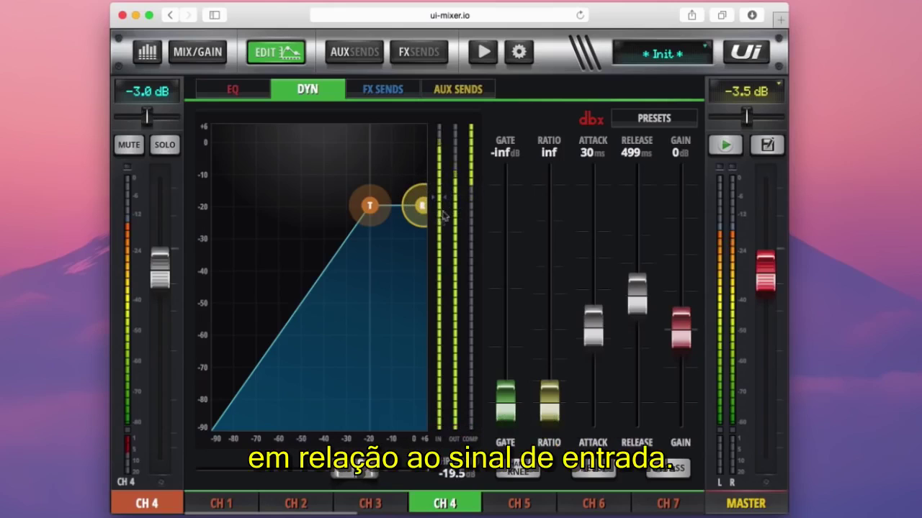
Set the compressor threshold to -18.9 dB and the gain to 8.5 dB.
drag(370, 207, 394, 168)
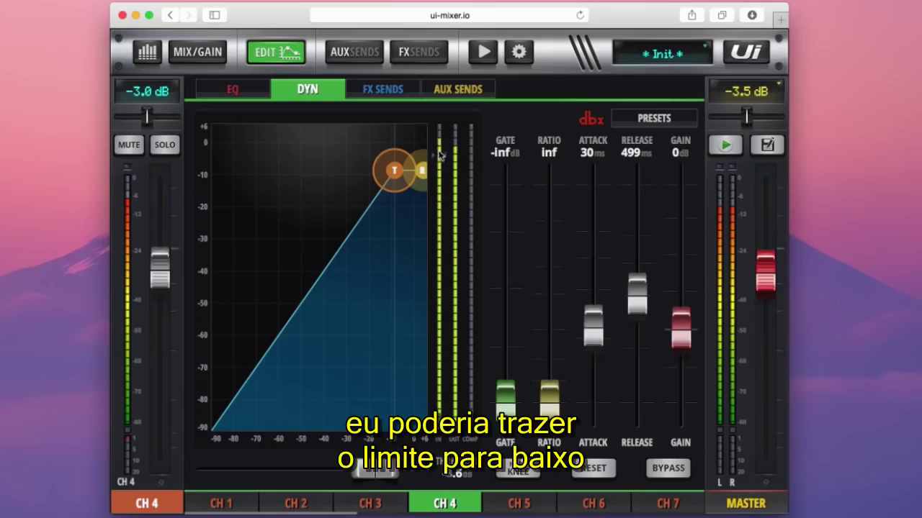
drag(385, 166, 373, 208)
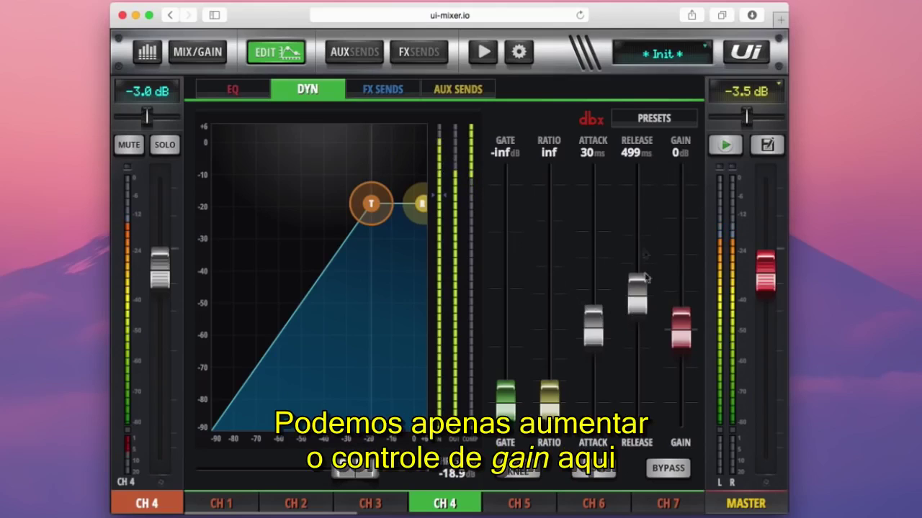
drag(677, 347, 677, 321)
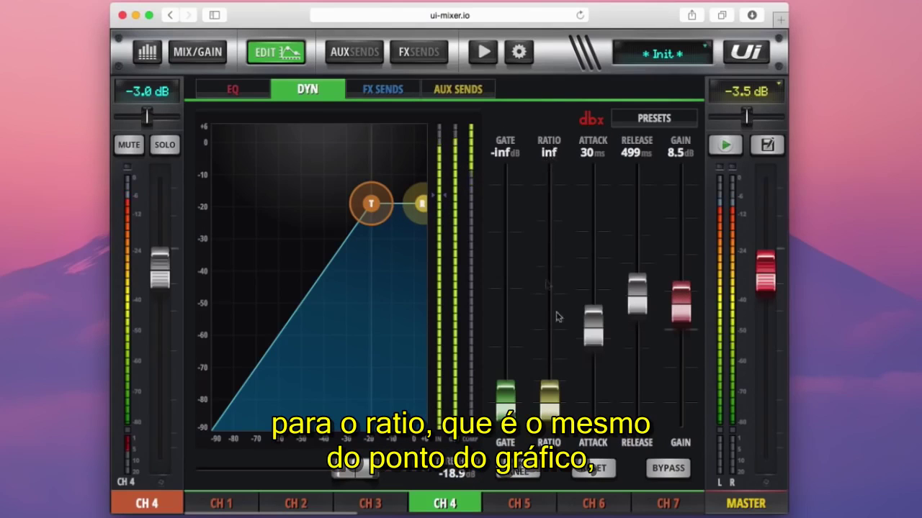
Set the compressor's ratio to 7.4, attack to 16 ms, release to 53 ms and gain to 4.1 dB.
drag(553, 392, 560, 365)
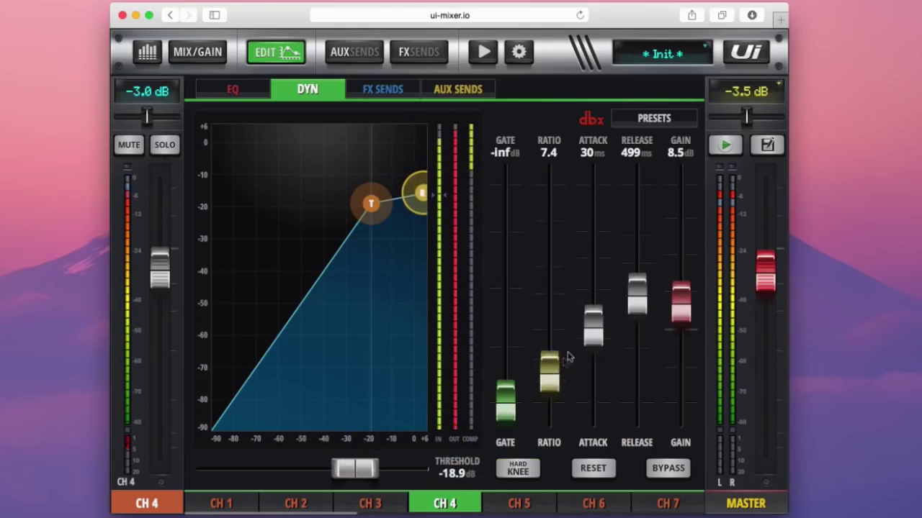
mouse_move(590, 336)
mouse_down()
mouse_move(588, 315)
mouse_move(578, 334)
mouse_move(585, 336)
mouse_up()
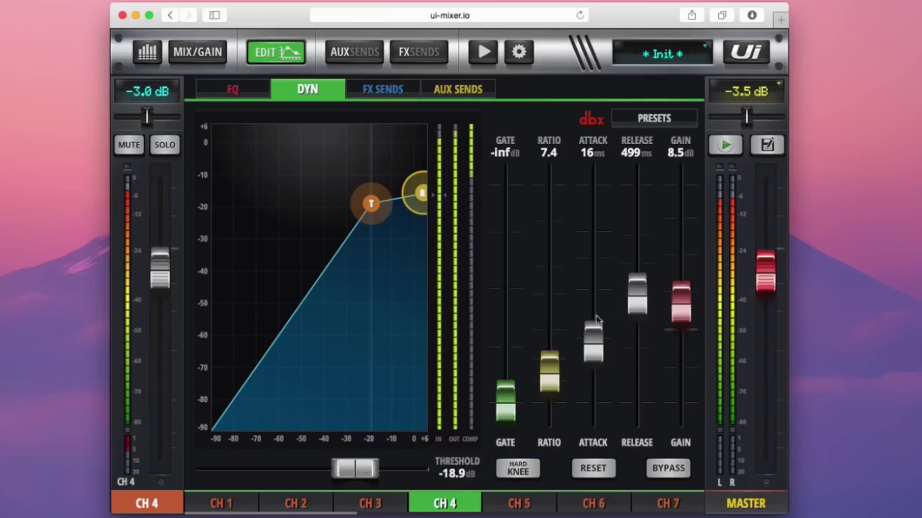
drag(636, 295, 637, 363)
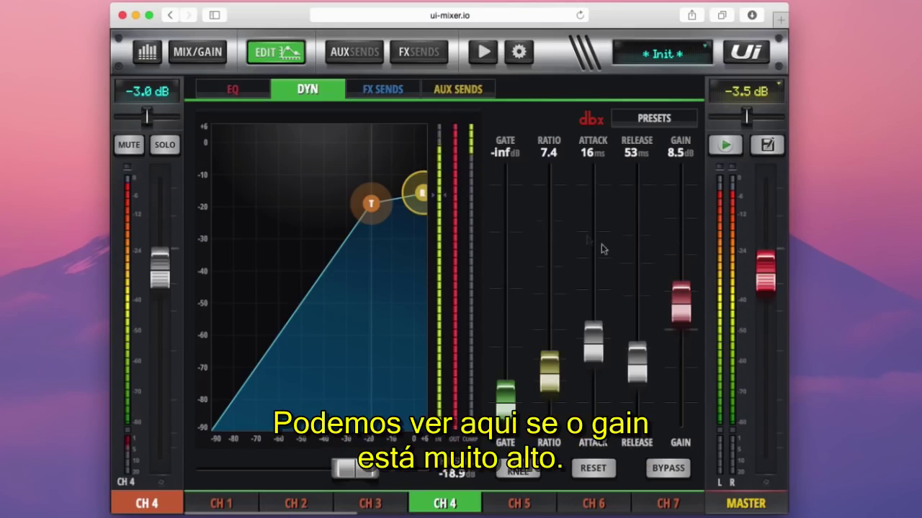
drag(690, 308, 688, 286)
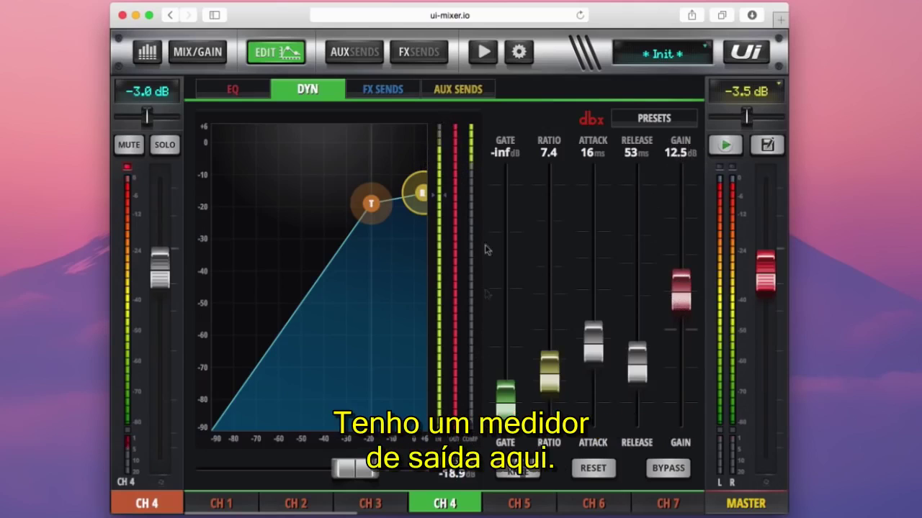
drag(681, 286, 682, 308)
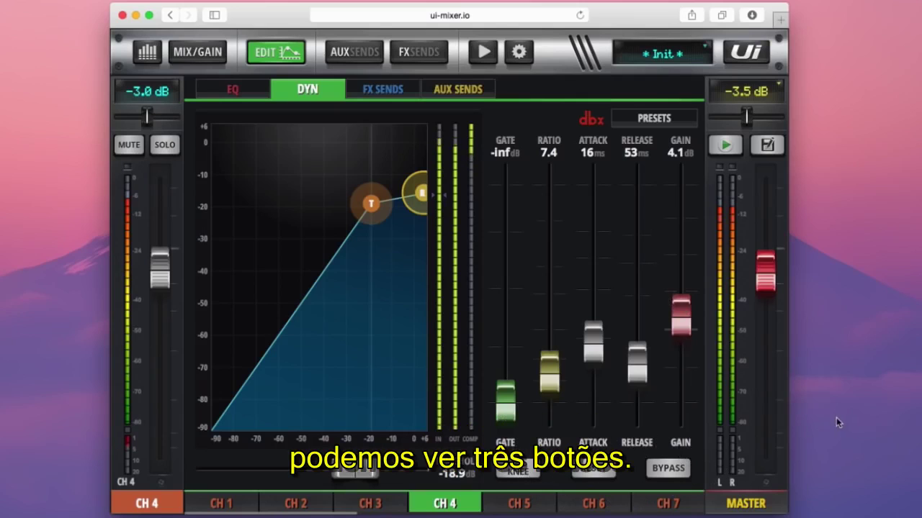
Bypass channel 4's dynamics, re-enable them, and reset all their settings to the defaults.
click(659, 469)
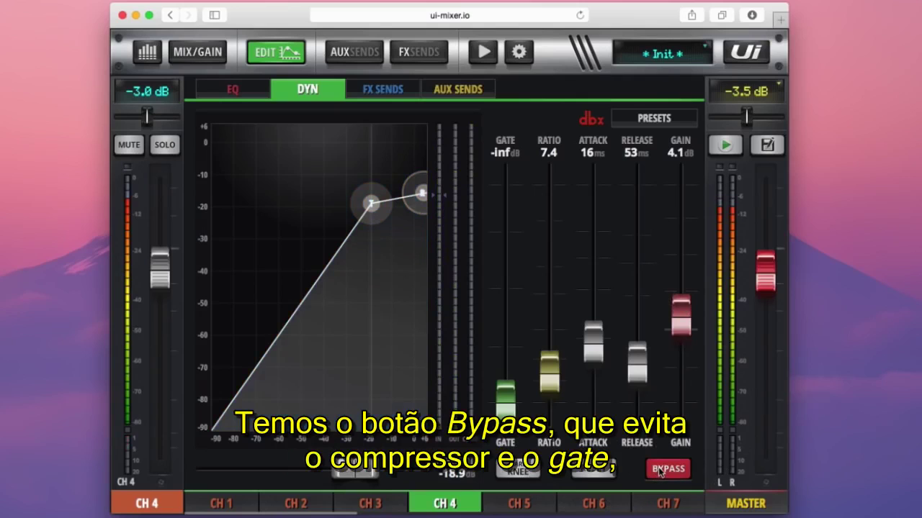
click(659, 469)
click(594, 470)
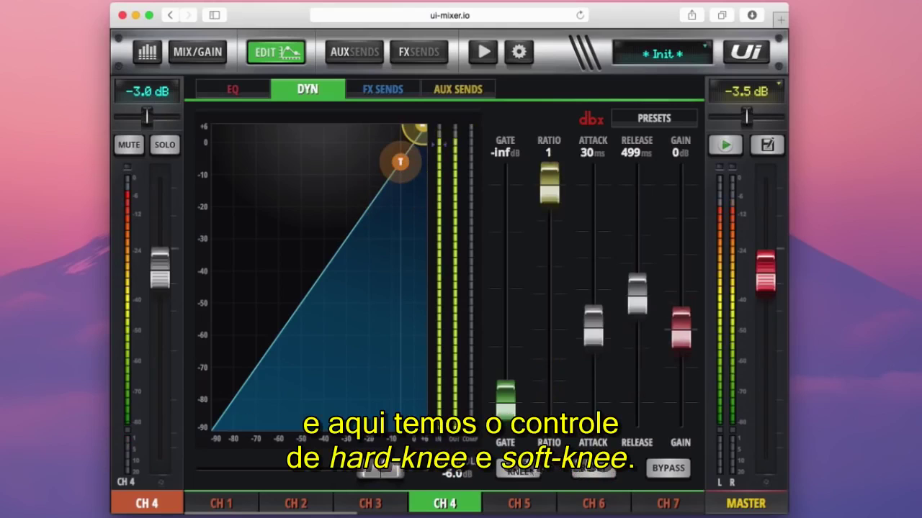
Switch the compressor to soft knee with a -33.0 dB threshold and 3.5 ratio, and raise the gate to -28.8 dB.
click(519, 471)
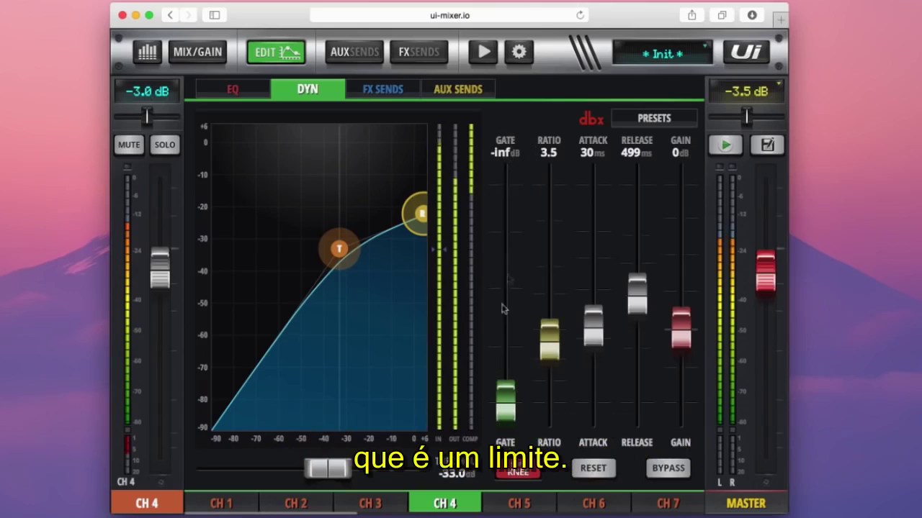
drag(506, 399, 512, 263)
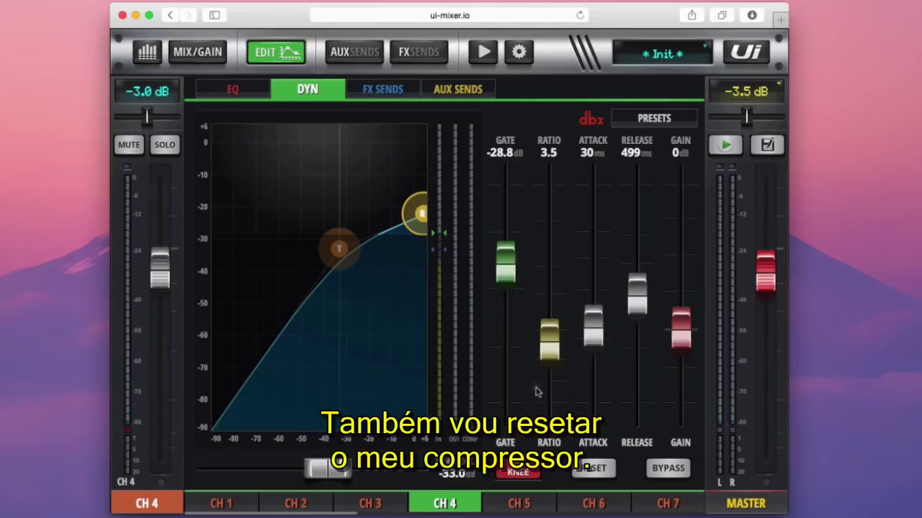
Reset channel 4's dynamics and set the gate to -37.9 dB.
click(587, 467)
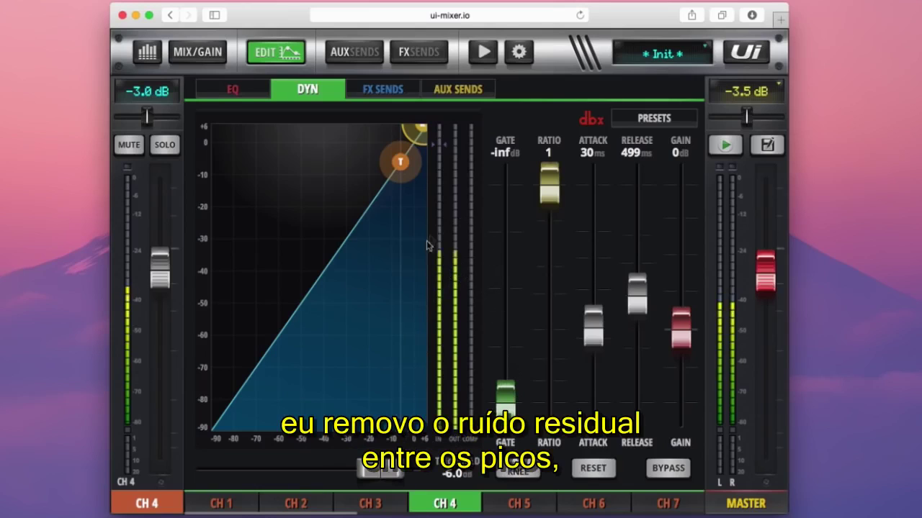
drag(506, 394, 501, 282)
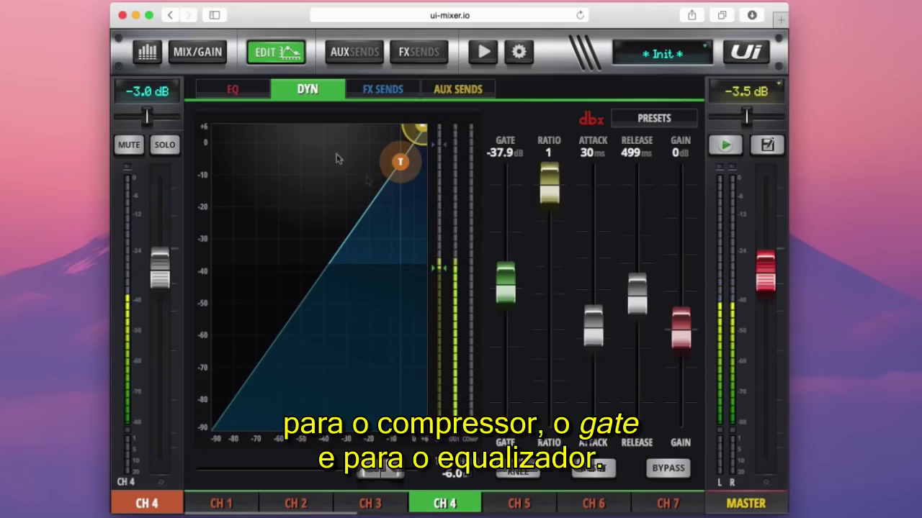
Load the factory EQ preset Acoustic 1 on channel 4 and turn off the EQ bypass.
click(248, 93)
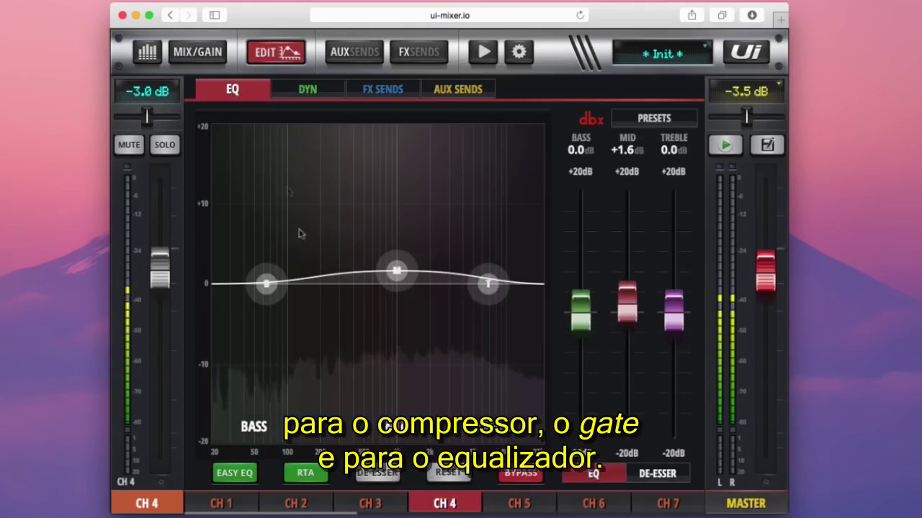
click(638, 123)
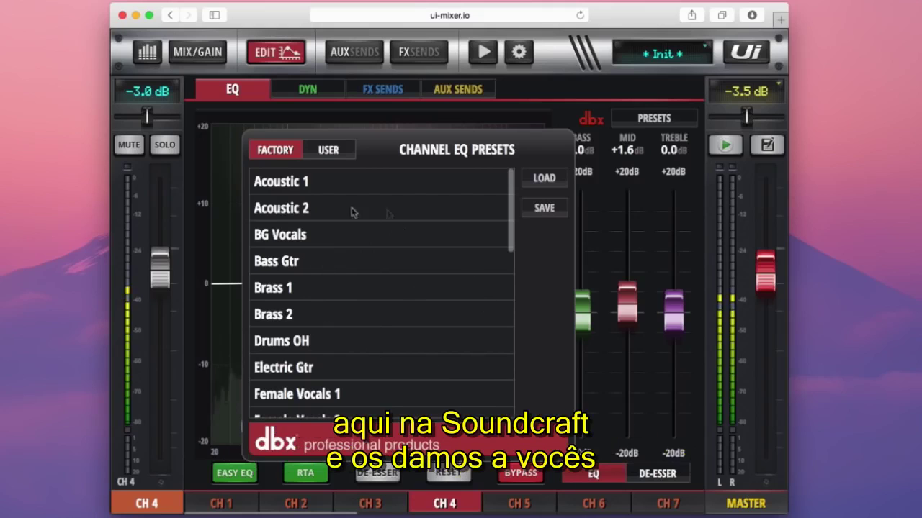
click(509, 216)
click(413, 276)
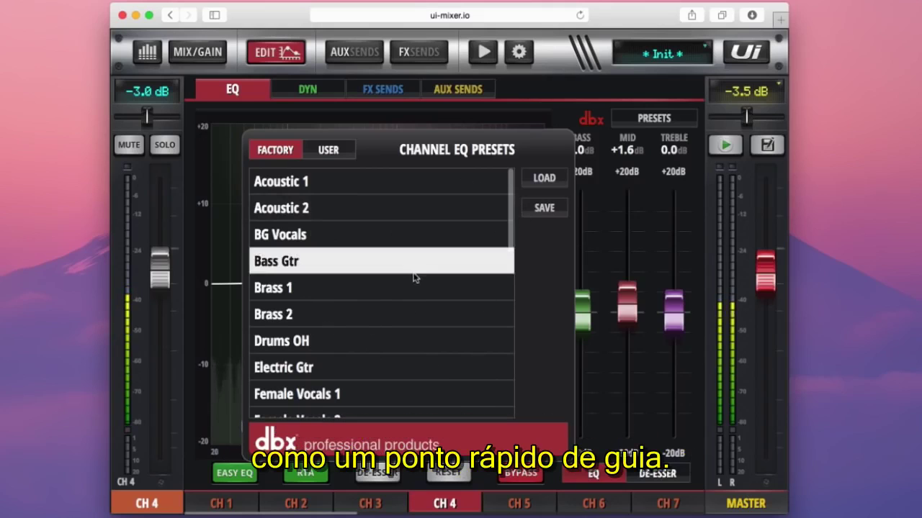
scroll(414, 277, down, 1)
scroll(414, 278, up, 1)
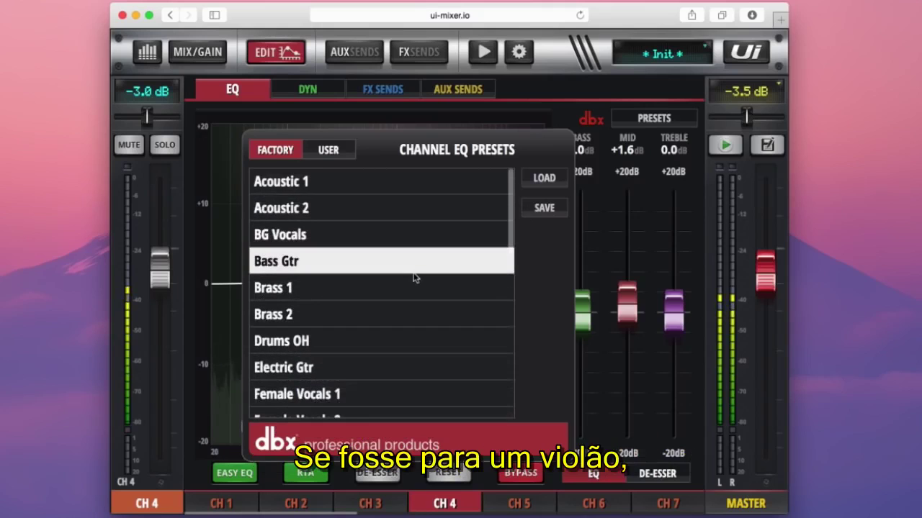
double_click(319, 180)
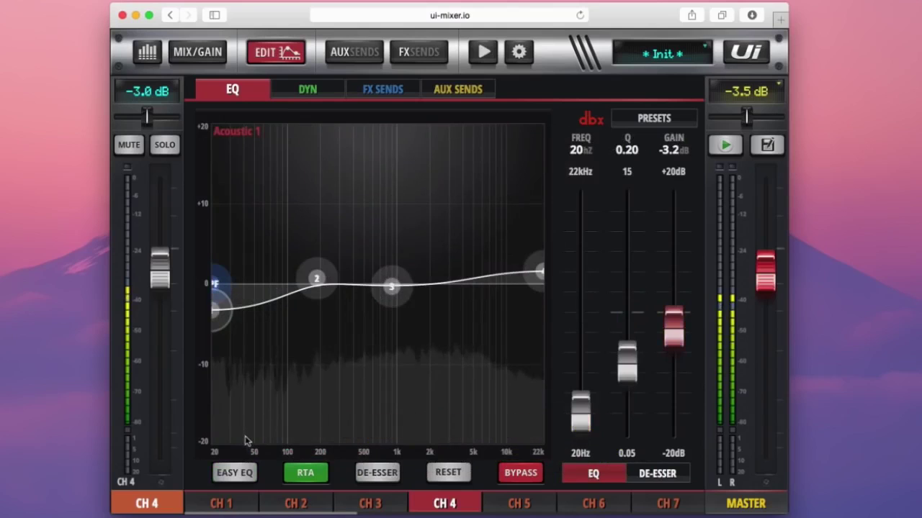
click(521, 476)
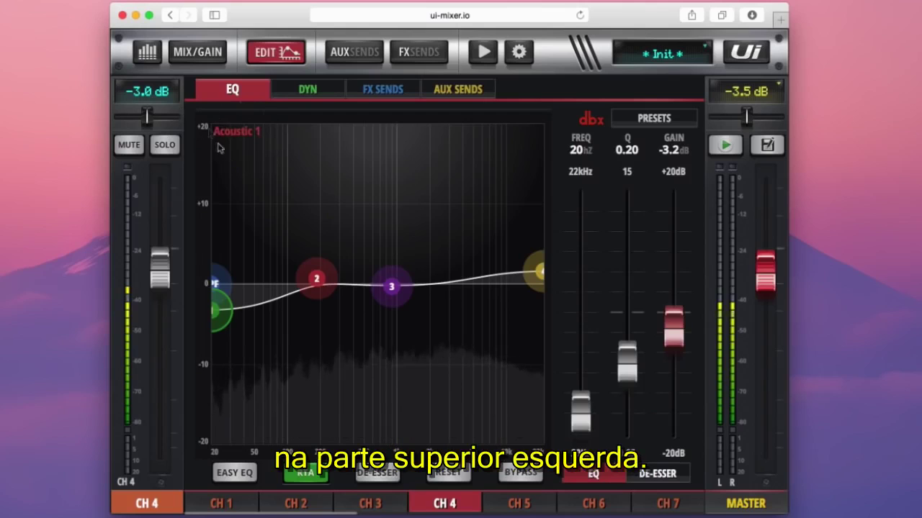
Load the factory EQ preset Electric Gtr on channel 4.
click(654, 118)
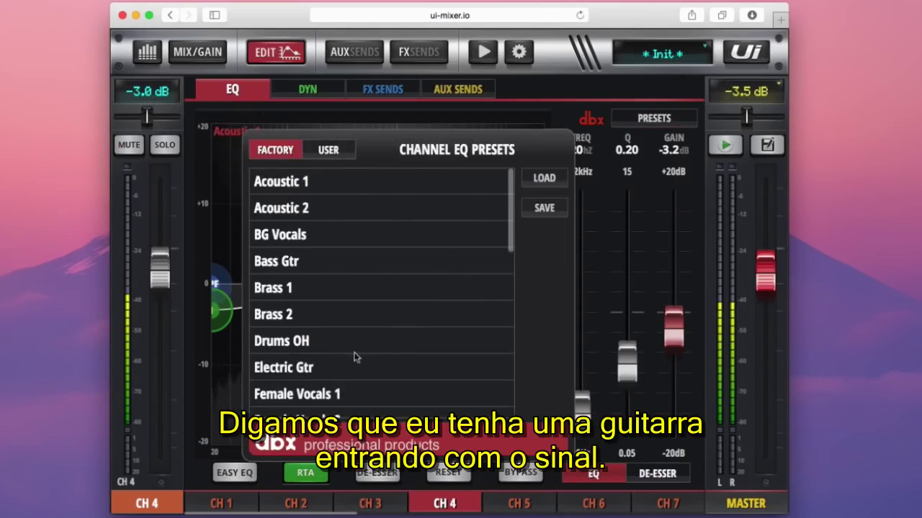
click(331, 368)
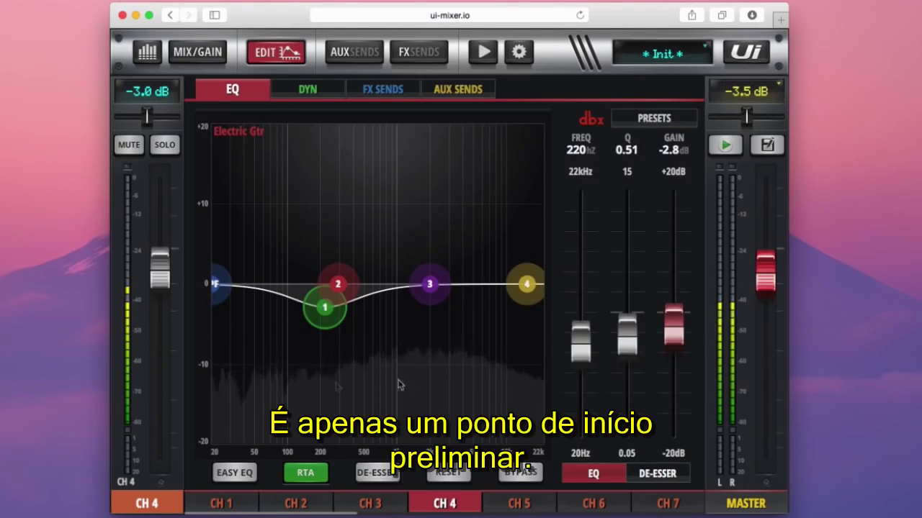
Reshape the EQ curve: cut band 1 by about 3 dB, boost band 3 by about 2 dB and set the high-pass filter to 38 Hz.
drag(317, 316, 287, 234)
drag(340, 287, 369, 246)
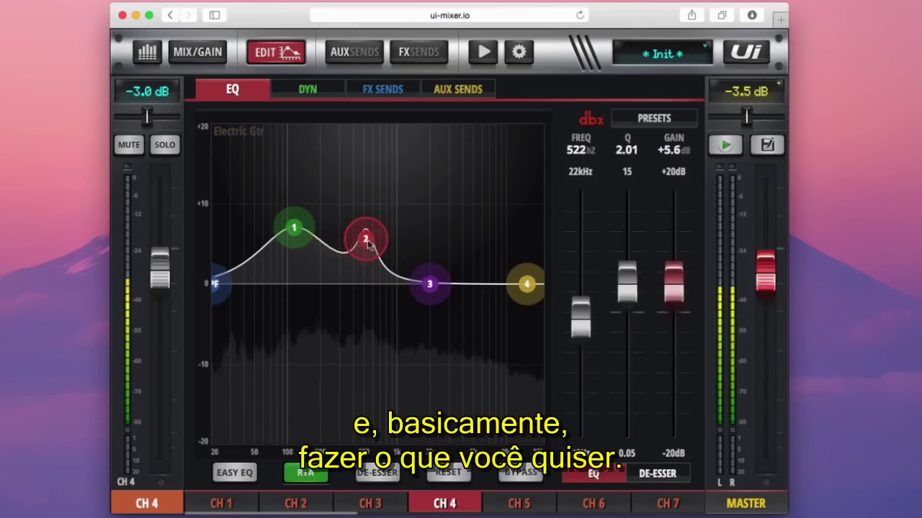
drag(304, 231, 309, 314)
drag(366, 239, 453, 267)
drag(207, 298, 232, 298)
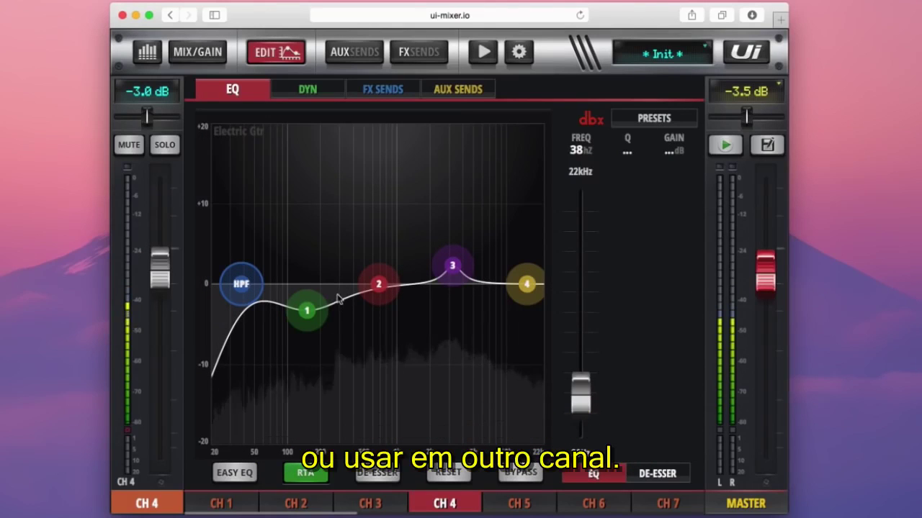
Save channel 4's customised EQ as a user preset named GTR.
click(648, 120)
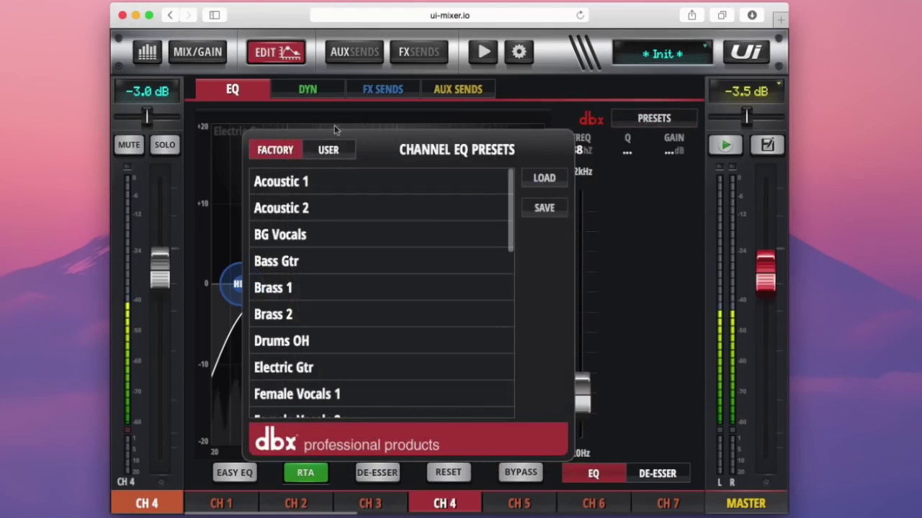
click(327, 149)
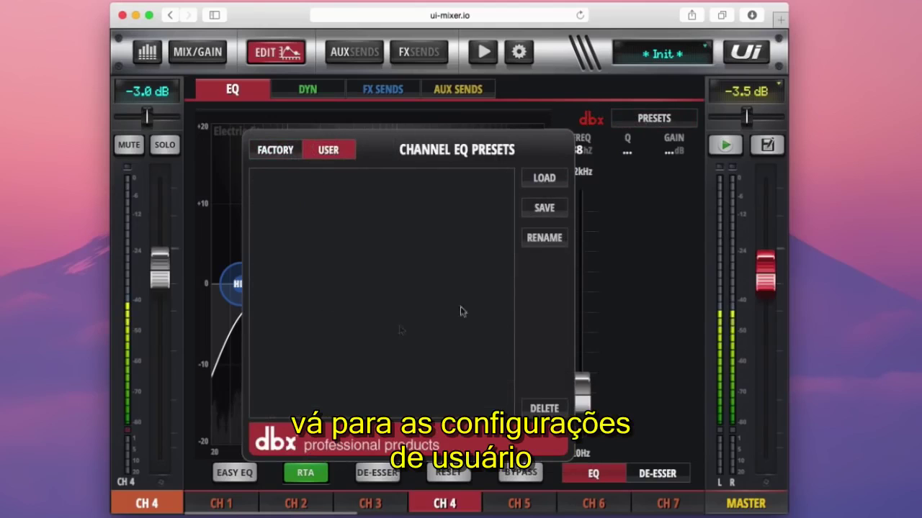
click(534, 211)
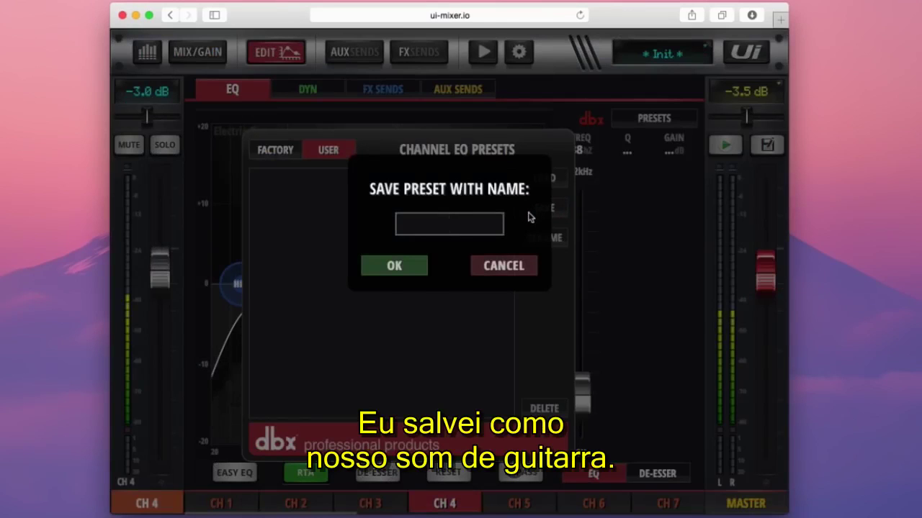
text(GTR)
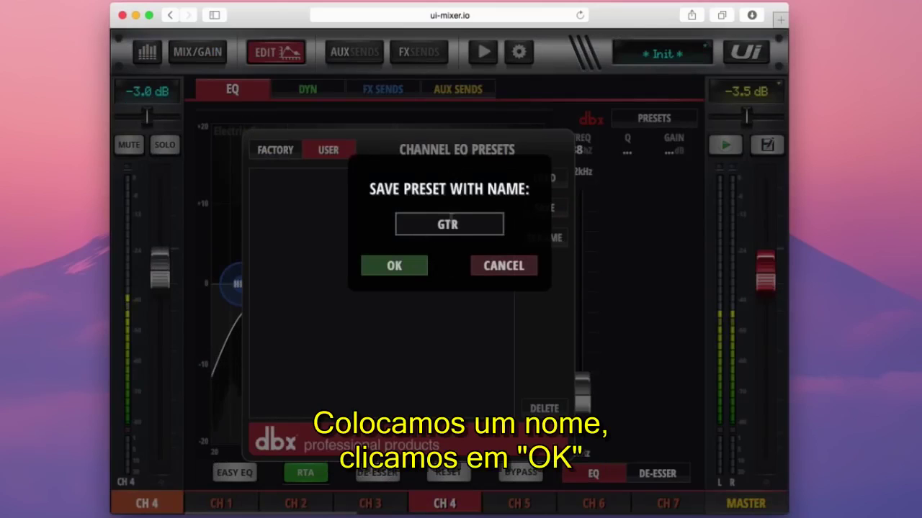
click(394, 266)
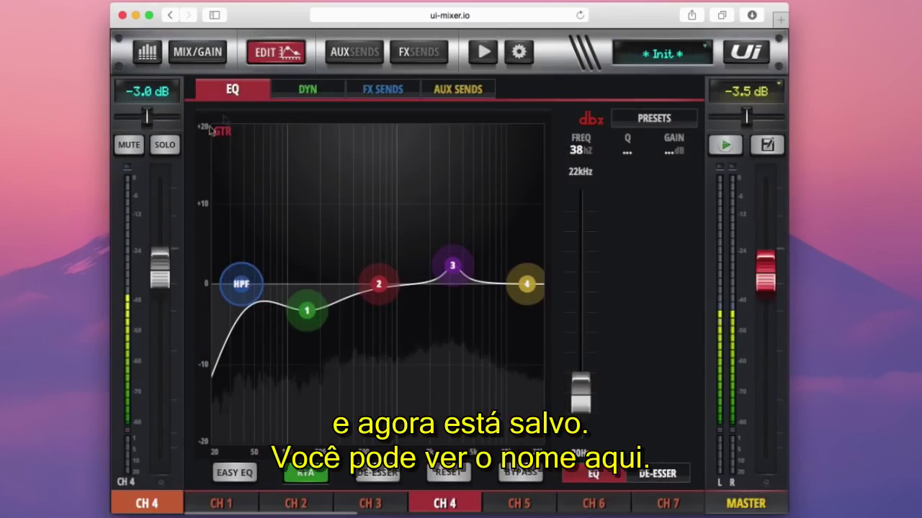
Load the factory EQ preset BG Vocals on channel 4.
click(682, 119)
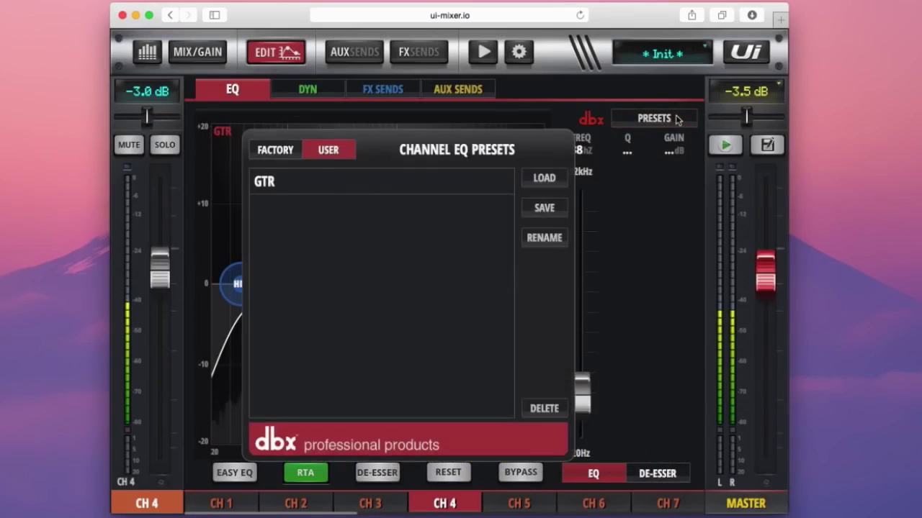
click(276, 150)
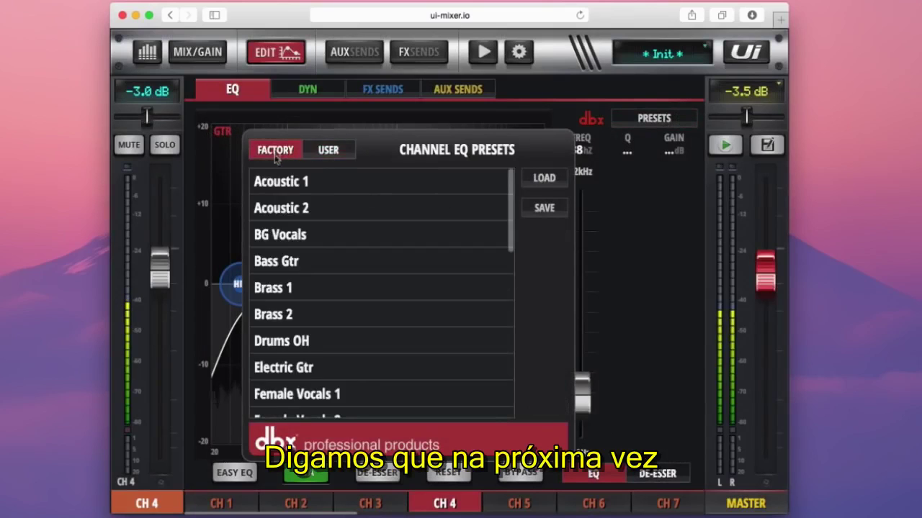
click(285, 242)
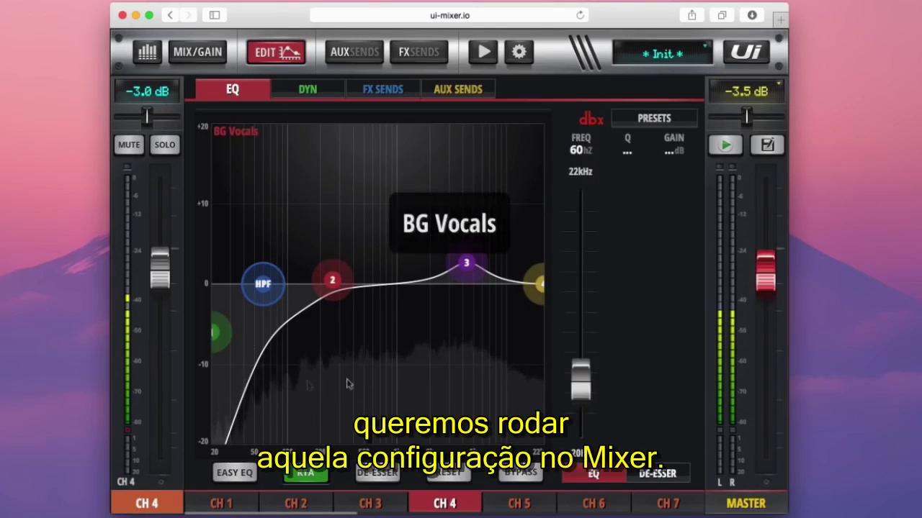
Load the user EQ preset GTR on channel 4.
click(640, 127)
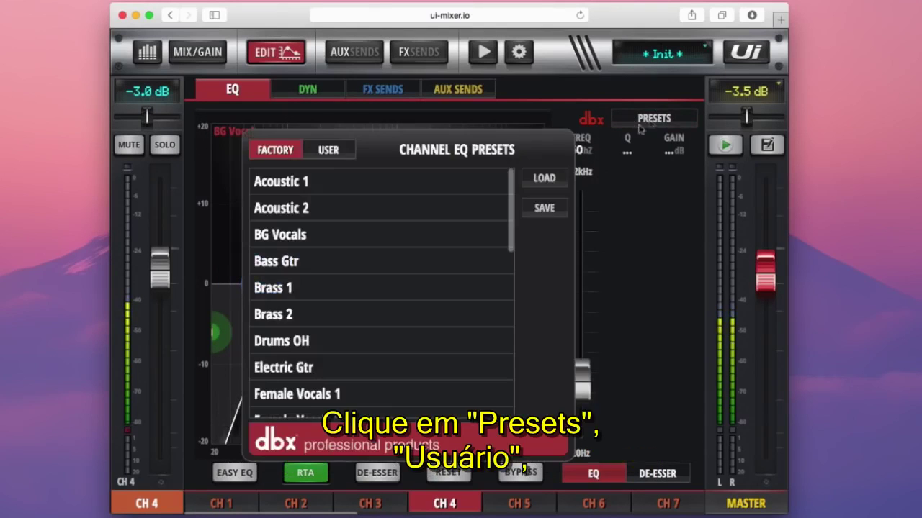
click(322, 152)
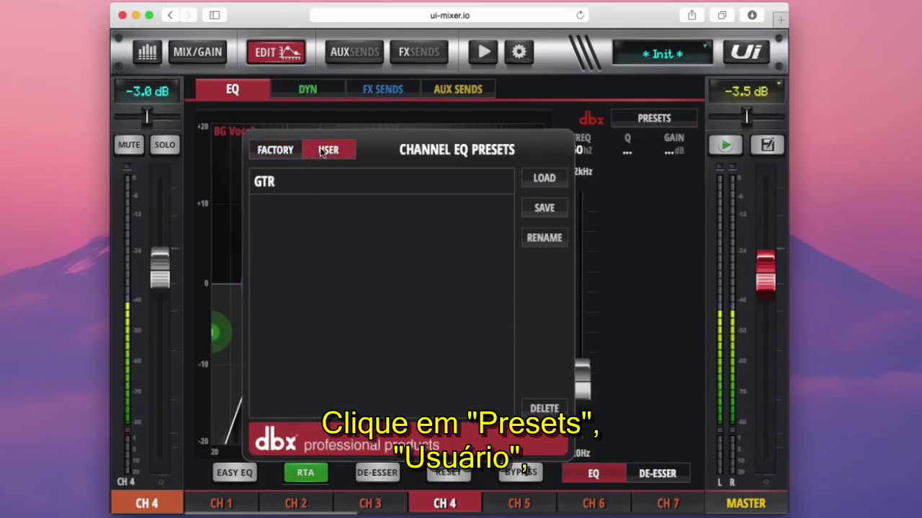
click(317, 189)
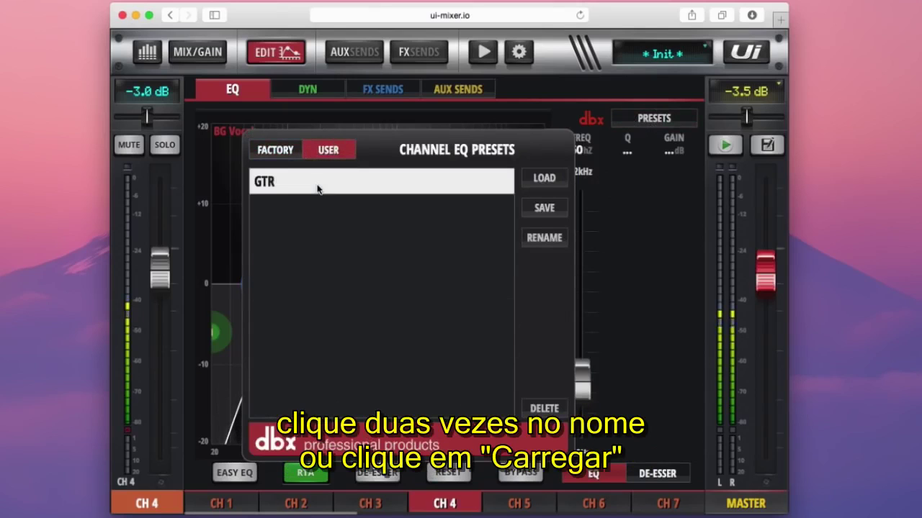
click(531, 184)
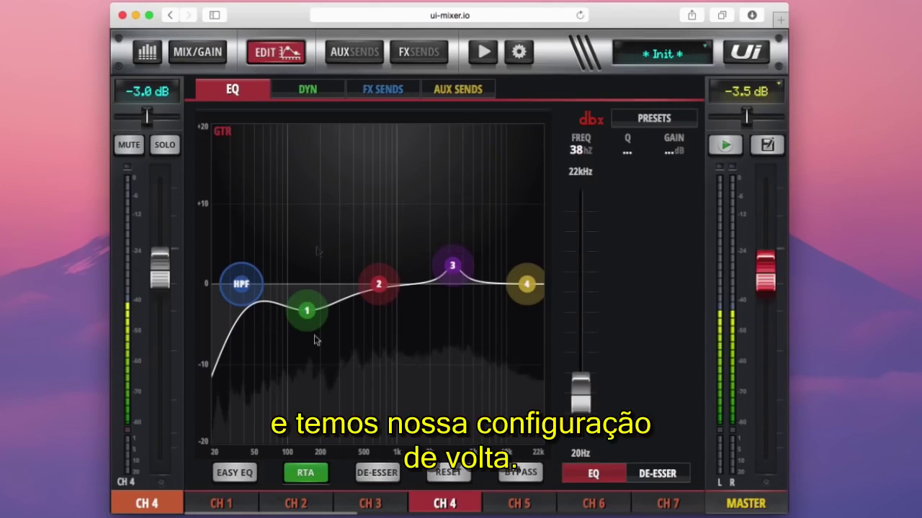
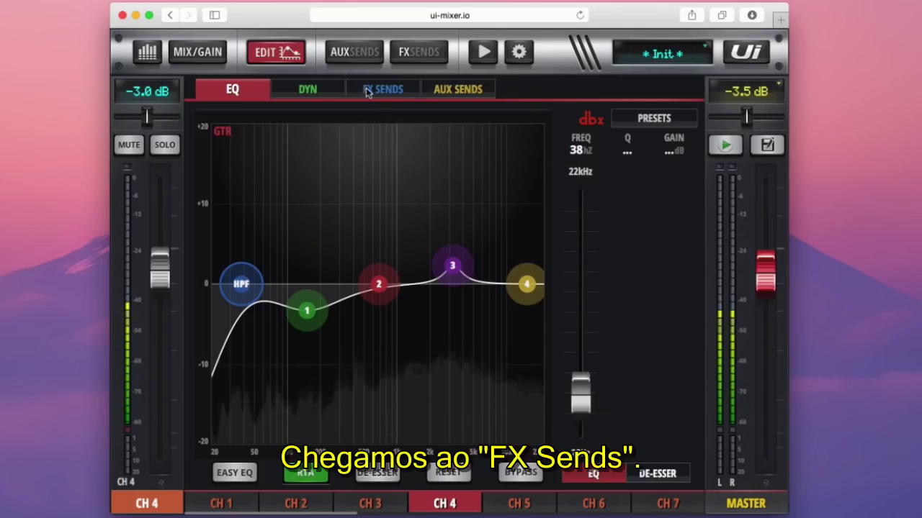
Raise channel 4's FX sends to about -10.1 dB for reverb, -1.8 dB for delay and -5.3 dB for chorus.
click(375, 89)
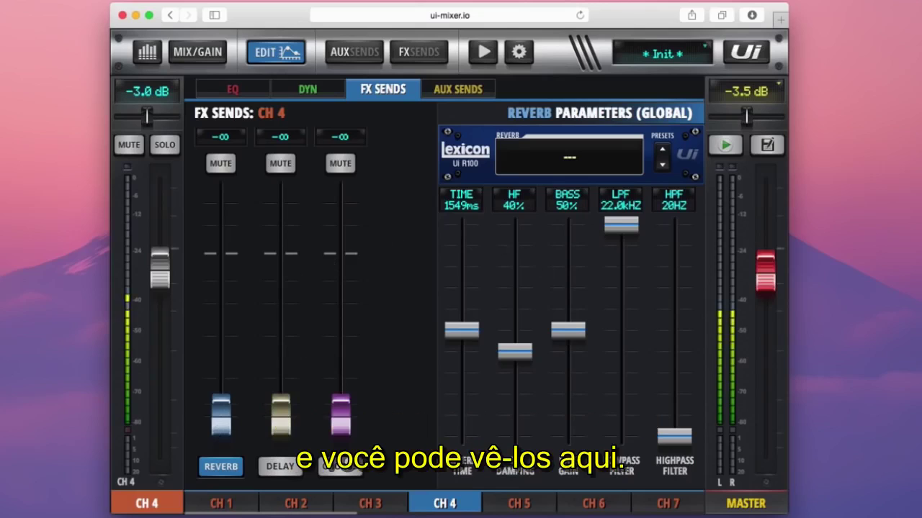
drag(222, 411, 222, 301)
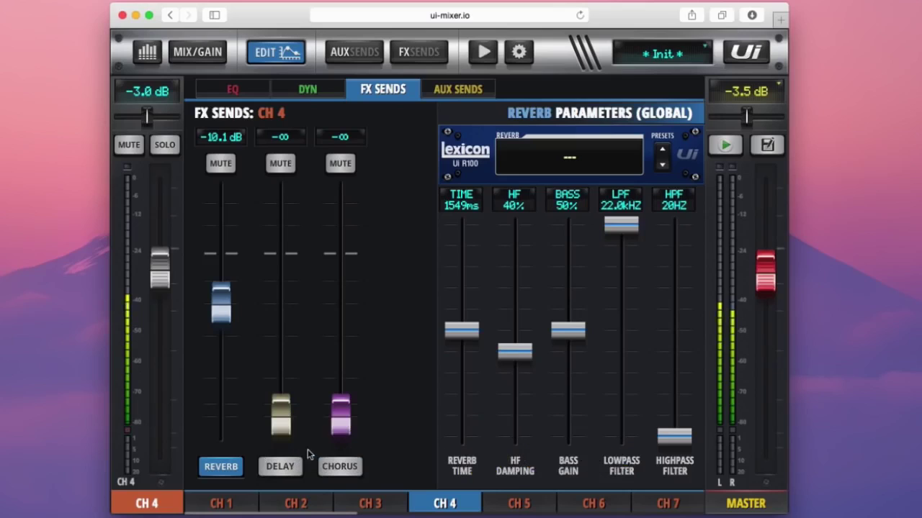
drag(279, 424, 280, 264)
drag(331, 411, 328, 276)
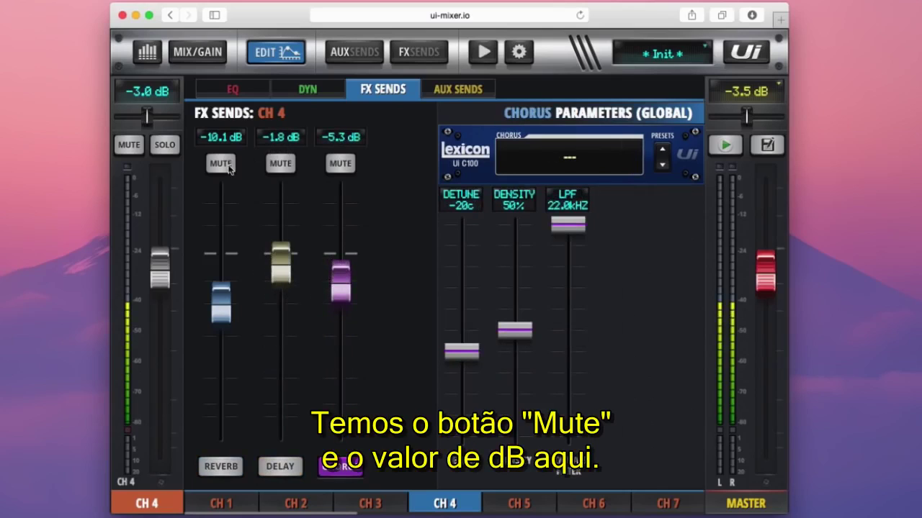
Raise channel 4's reverb send to about -5.9 dB and view the delay, chorus and reverb parameters in turn.
mouse_move(225, 292)
mouse_down()
mouse_move(222, 264)
mouse_move(223, 277)
mouse_up()
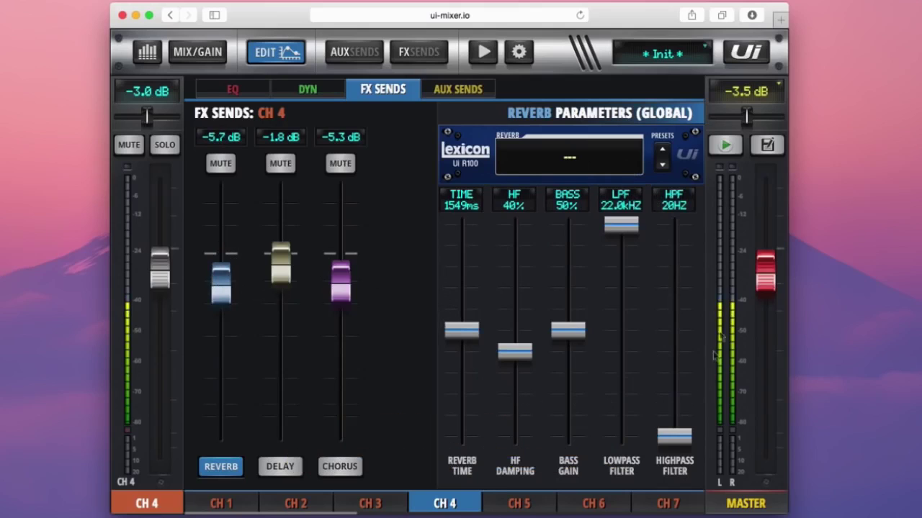
click(283, 277)
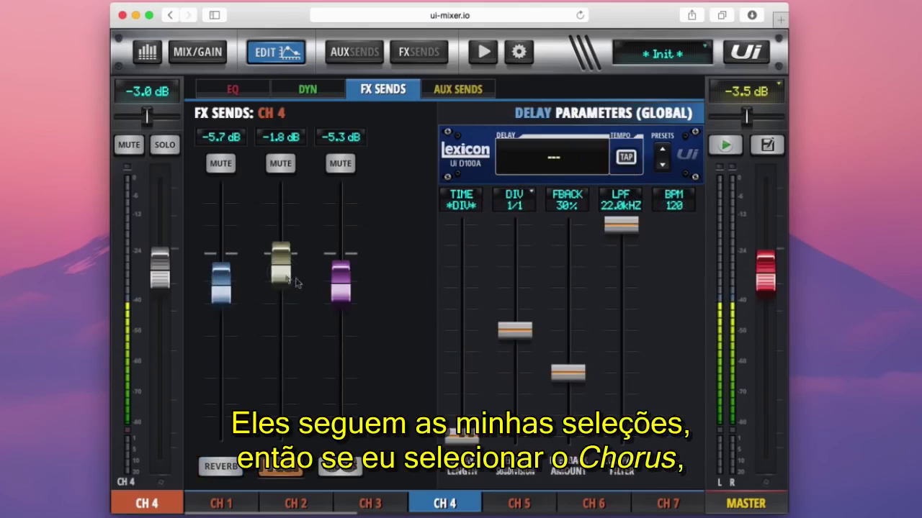
click(346, 298)
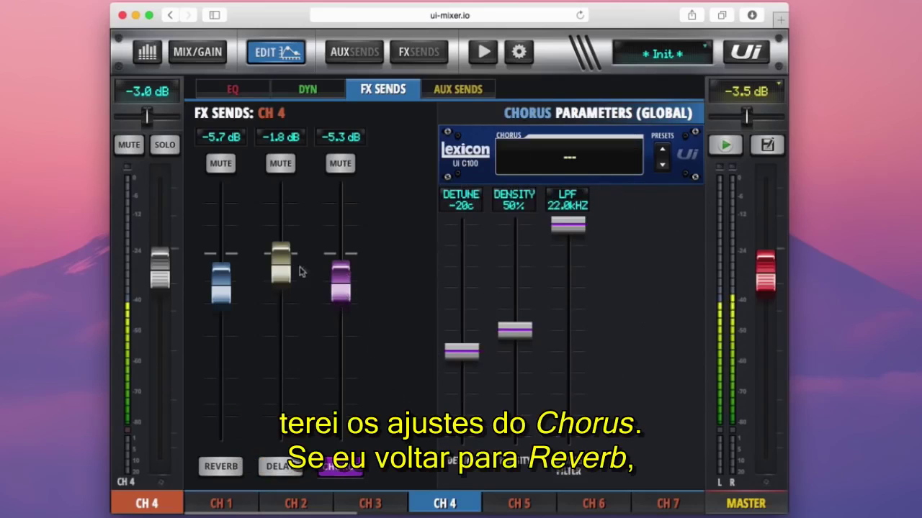
click(226, 288)
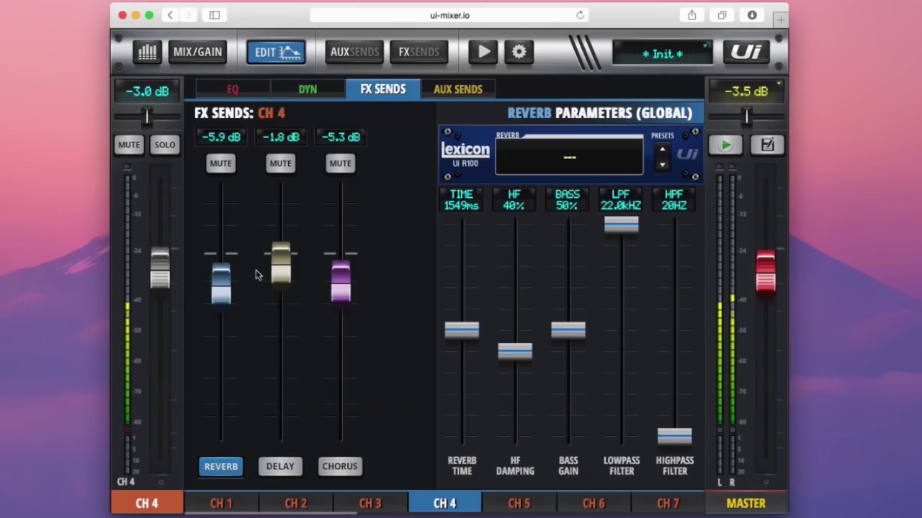
Lower channel 4's FX sends to about -17 dB for reverb and -58 dB for delay, with chorus fully down.
drag(221, 285, 221, 327)
drag(295, 268, 298, 422)
drag(342, 287, 341, 409)
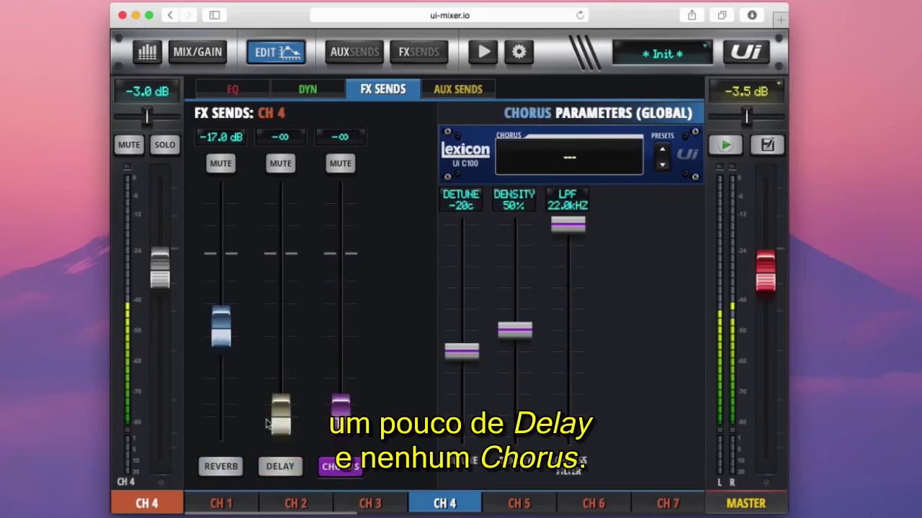
drag(267, 423, 293, 392)
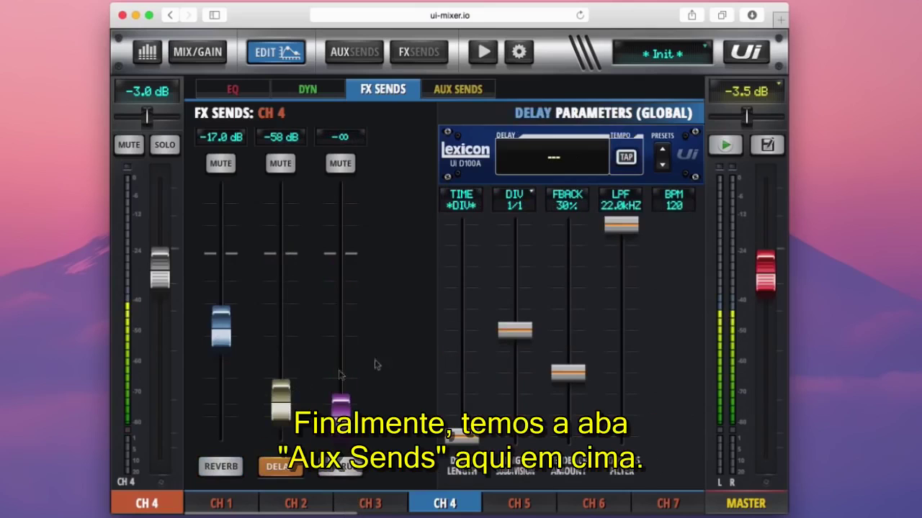
Set channel 4's aux sends to about 3.4 dB for Aux 1 and -27 dB for Aux 2.
click(478, 92)
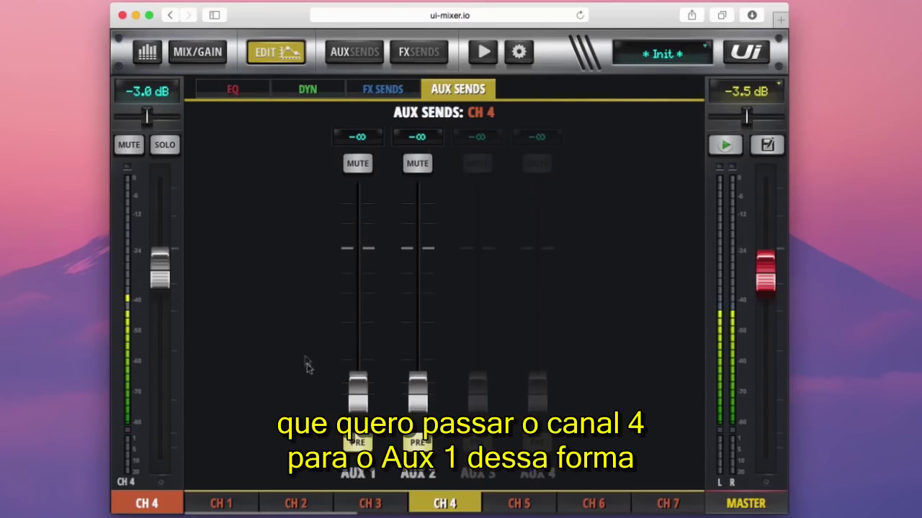
drag(358, 405, 358, 249)
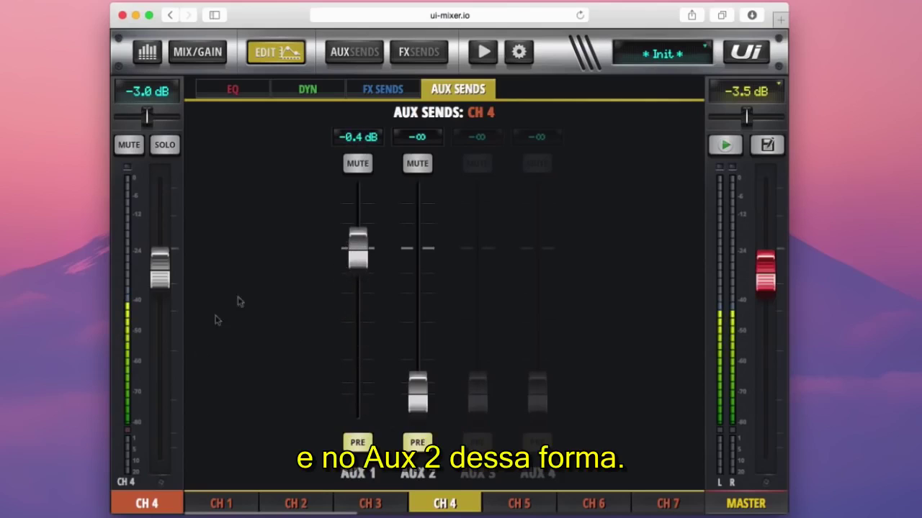
drag(405, 384, 413, 324)
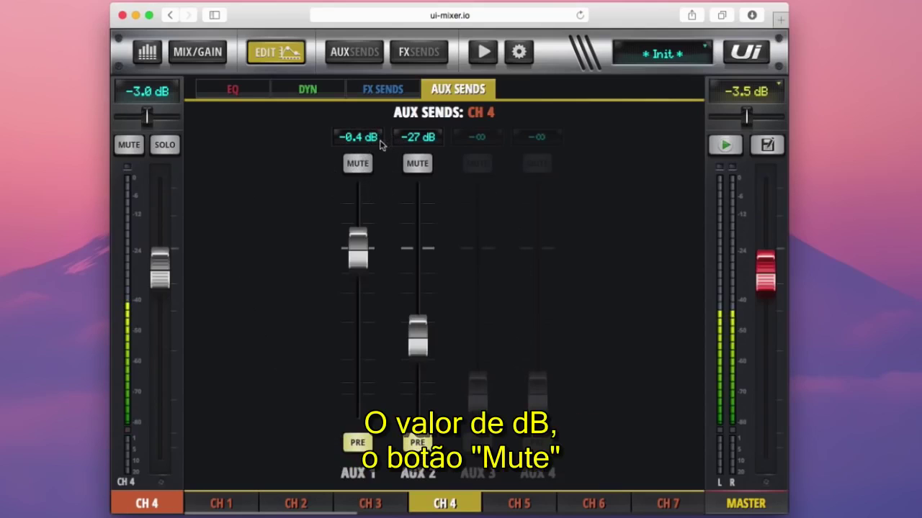
drag(367, 256, 356, 232)
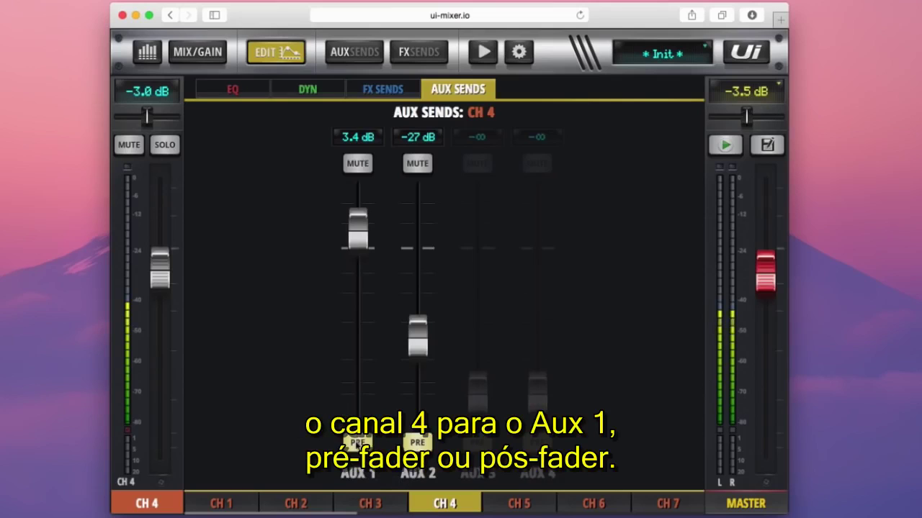
Switch channel 4's Aux 1 send to post-fader and back to pre-fader.
click(357, 443)
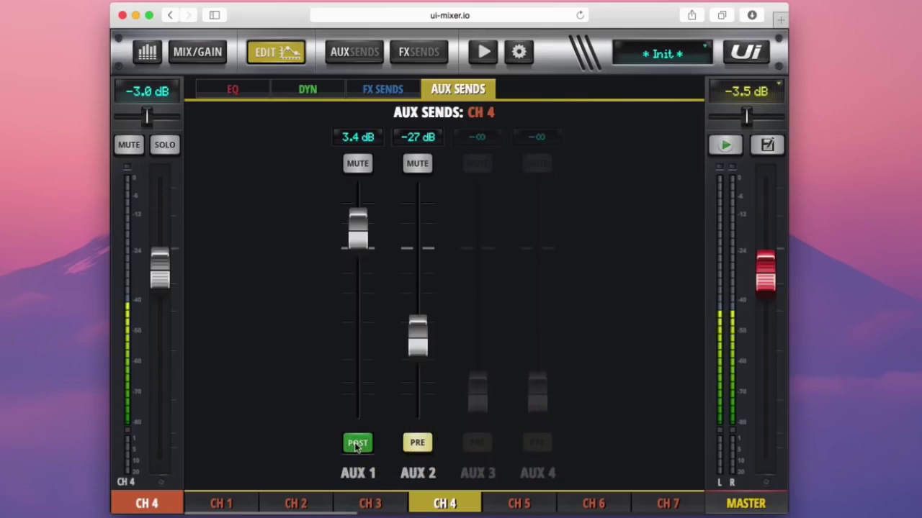
click(356, 445)
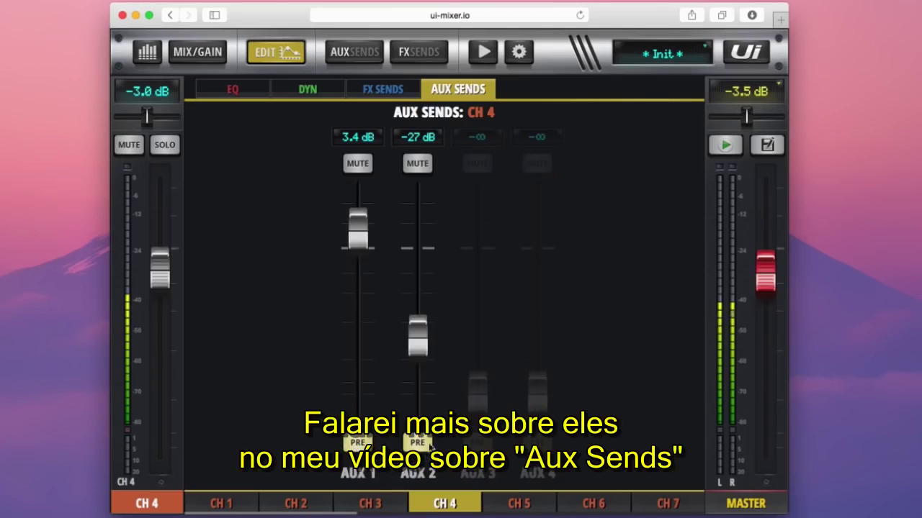